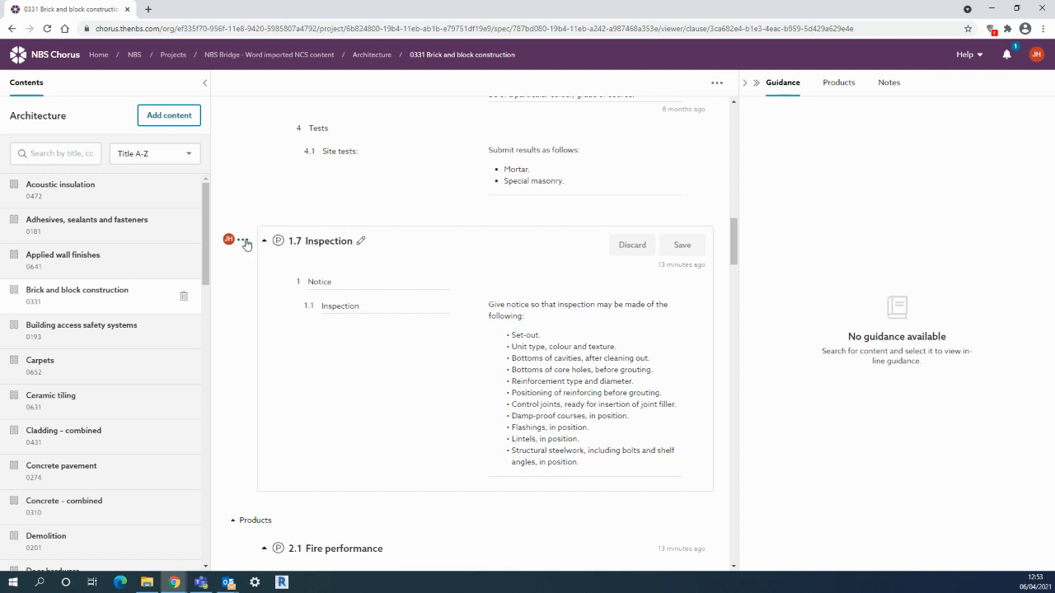
Insert a clause below 1.7 Inspection with code 1.8 and the title New, and save it.
left_click(243, 240)
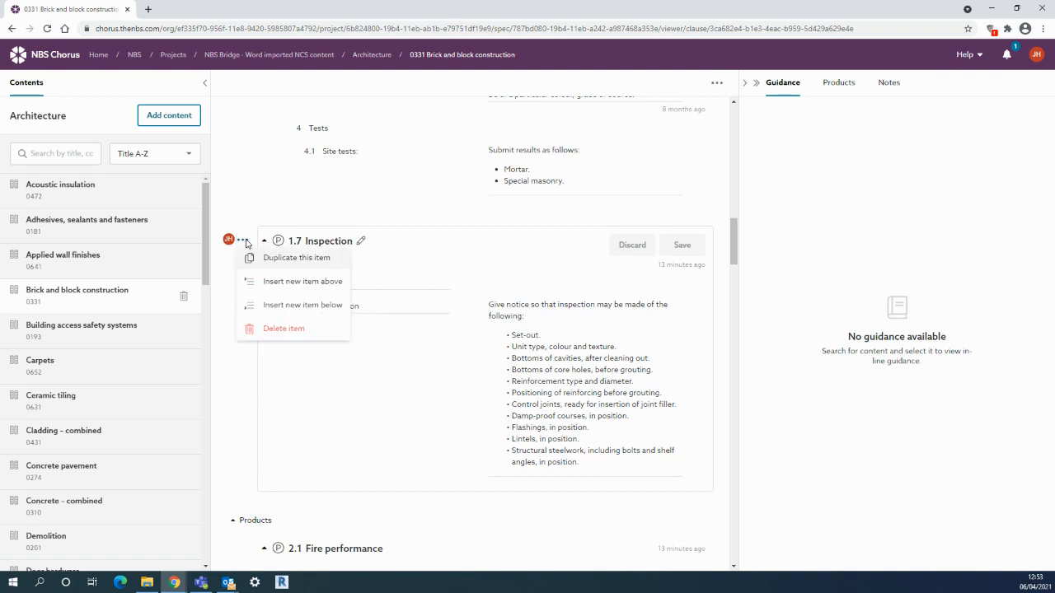
left_click(280, 304)
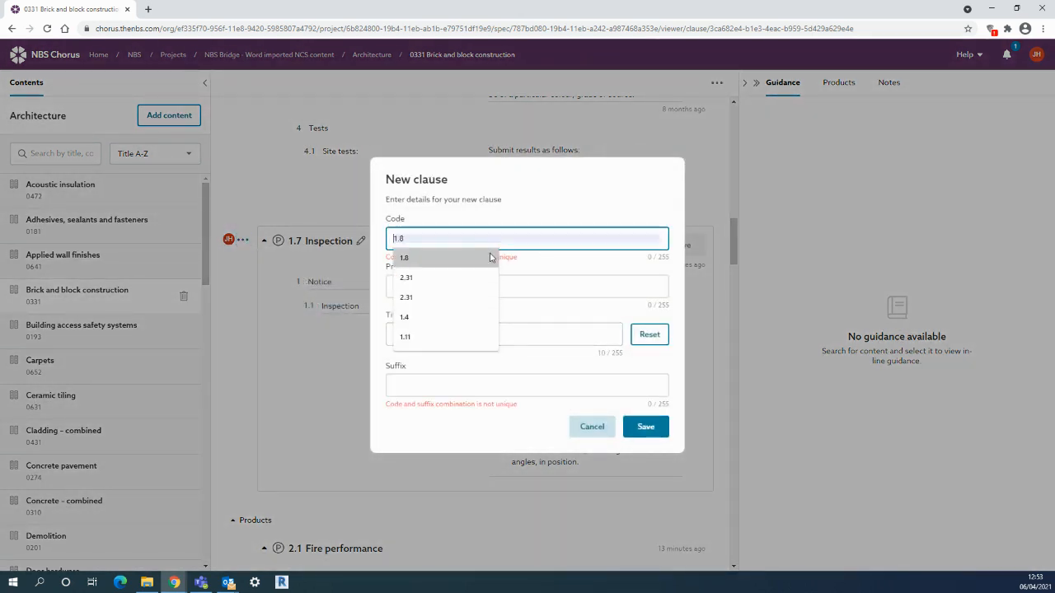
left_click(482, 258)
left_click(474, 333)
key("BackSpace")
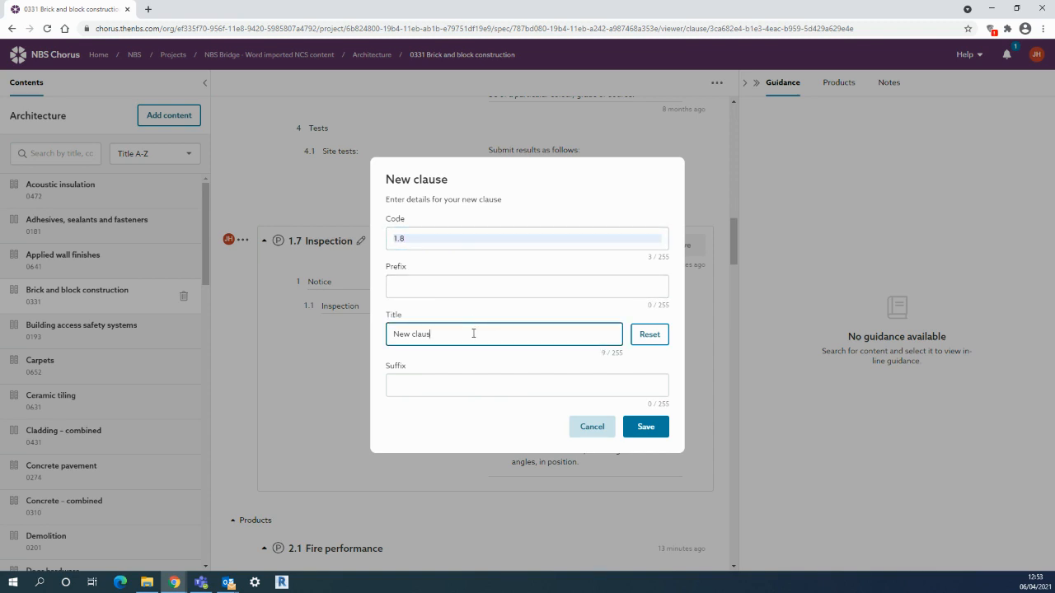
left_click(646, 426)
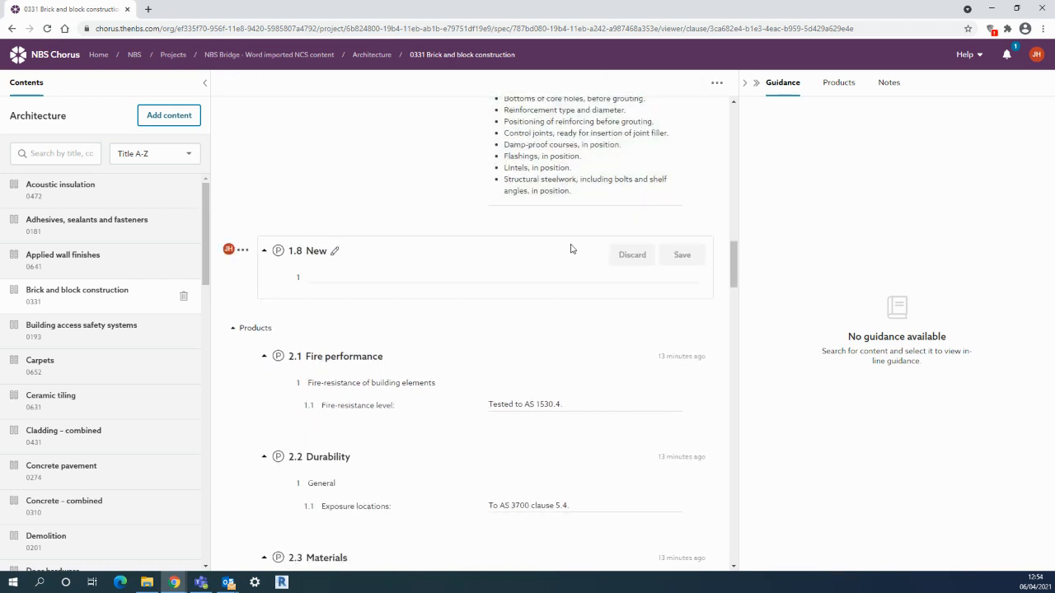
Examine the last-edited details of clause 1.1 Responsibilities and its rows, including the option that shows them.
left_click_drag(733, 265, 731, 122)
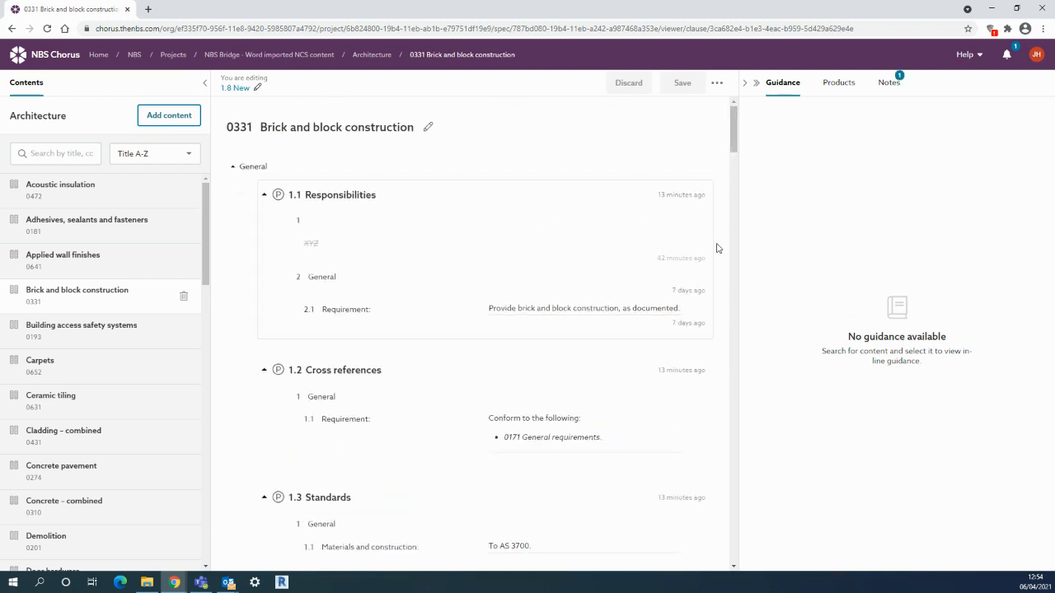
left_click(681, 285)
left_click(717, 83)
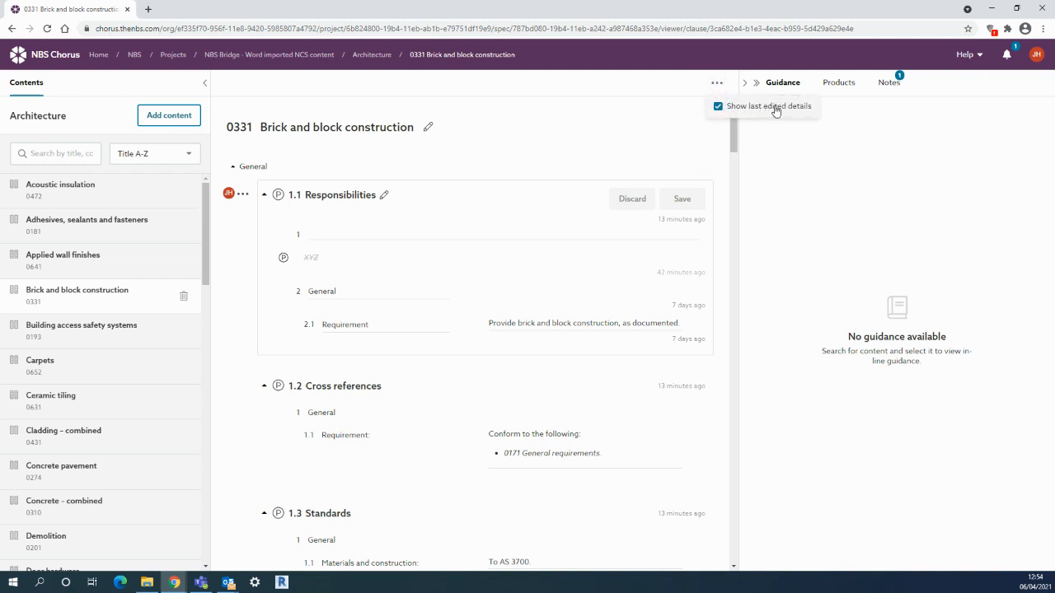
left_click(630, 257)
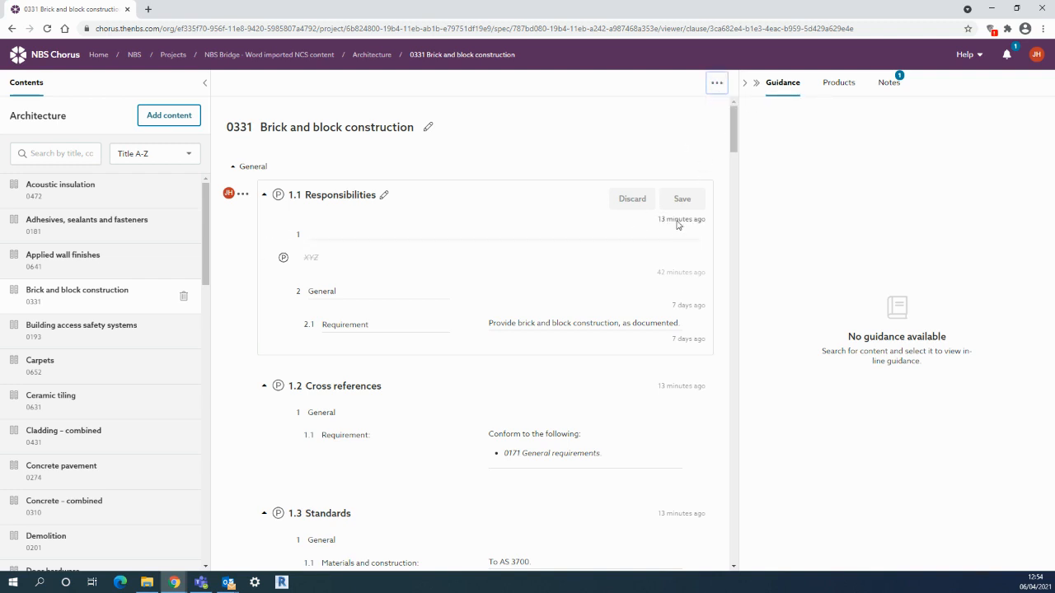
mouse_move(678, 225)
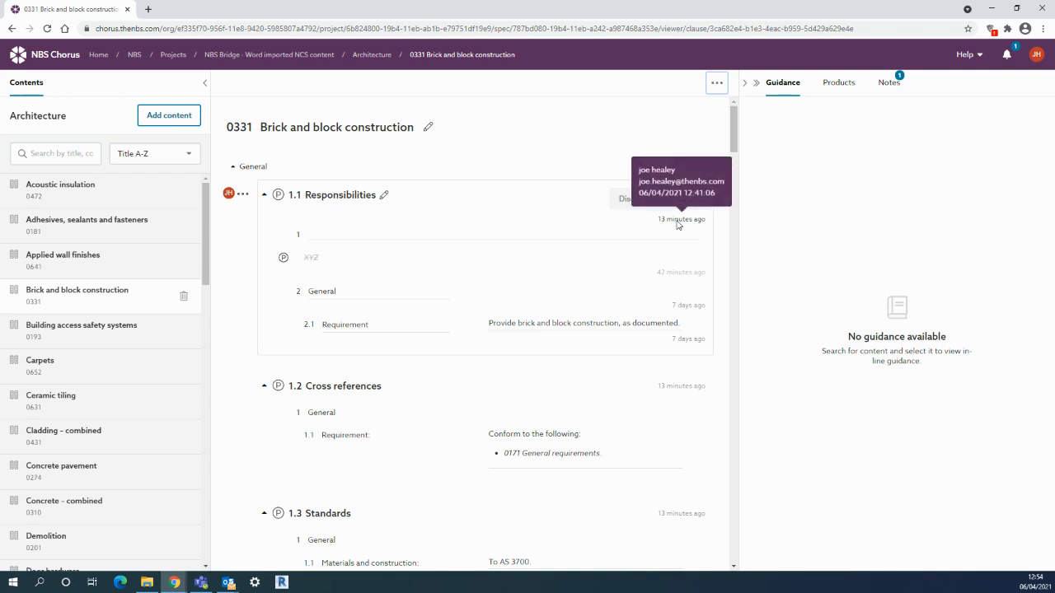
mouse_move(680, 280)
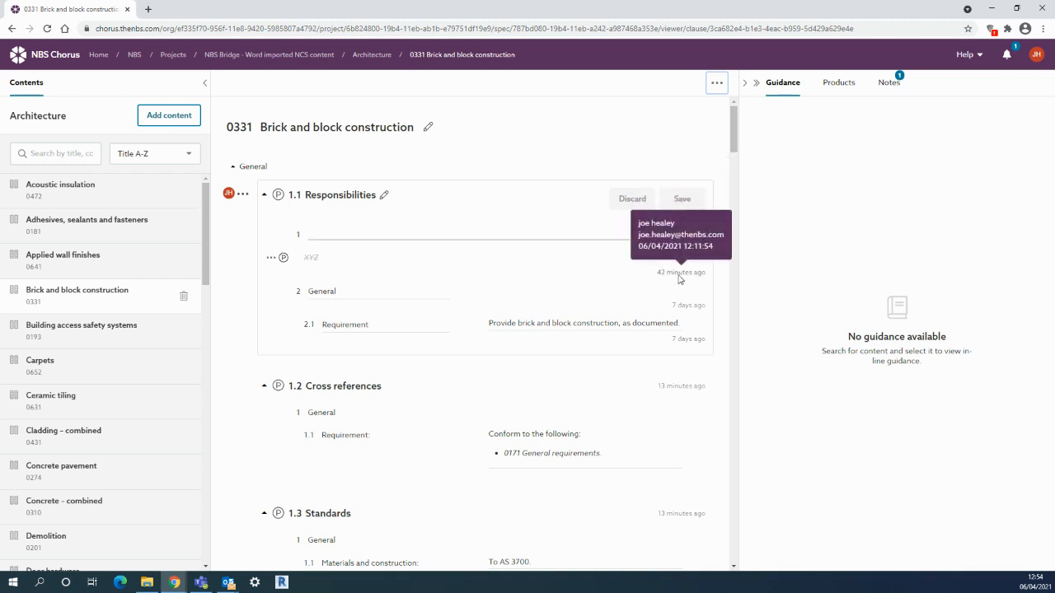
mouse_move(682, 308)
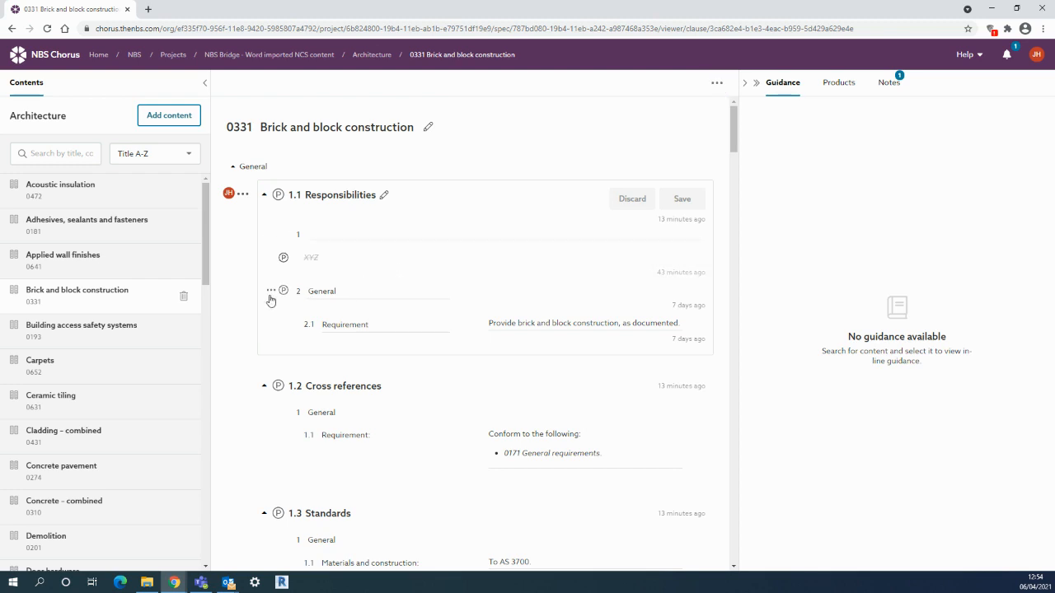
Add the note "Further" to the General row of clause 1.1 Responsibilities.
left_click(270, 293)
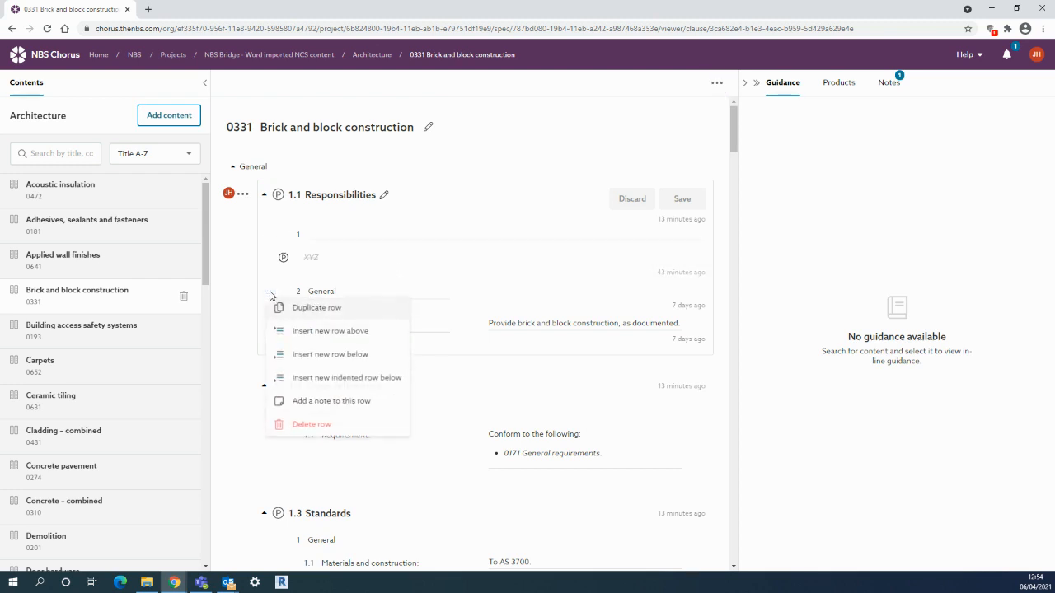
left_click(320, 403)
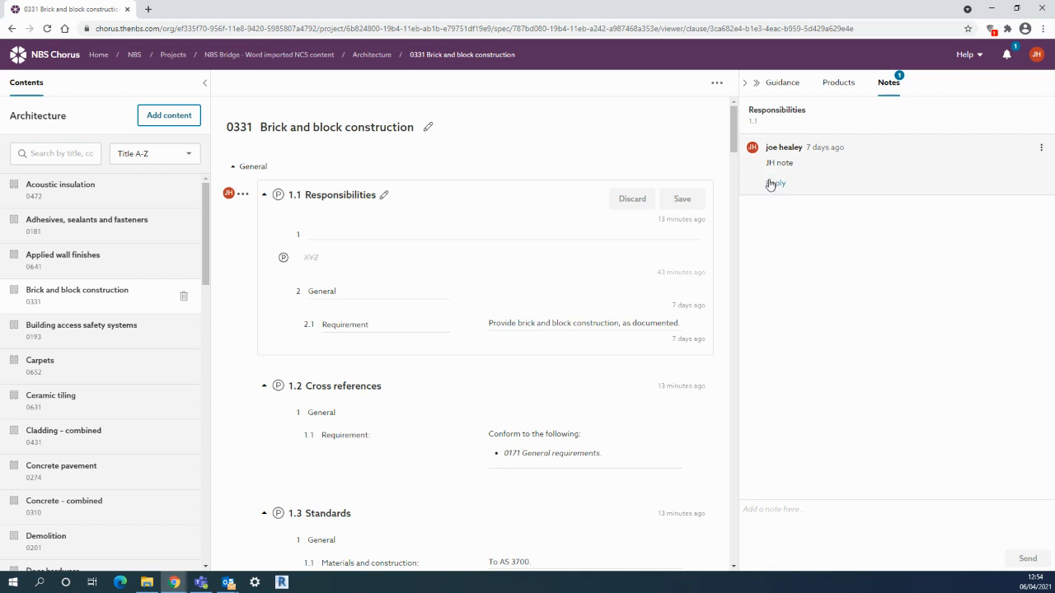
left_click_drag(763, 121, 750, 112)
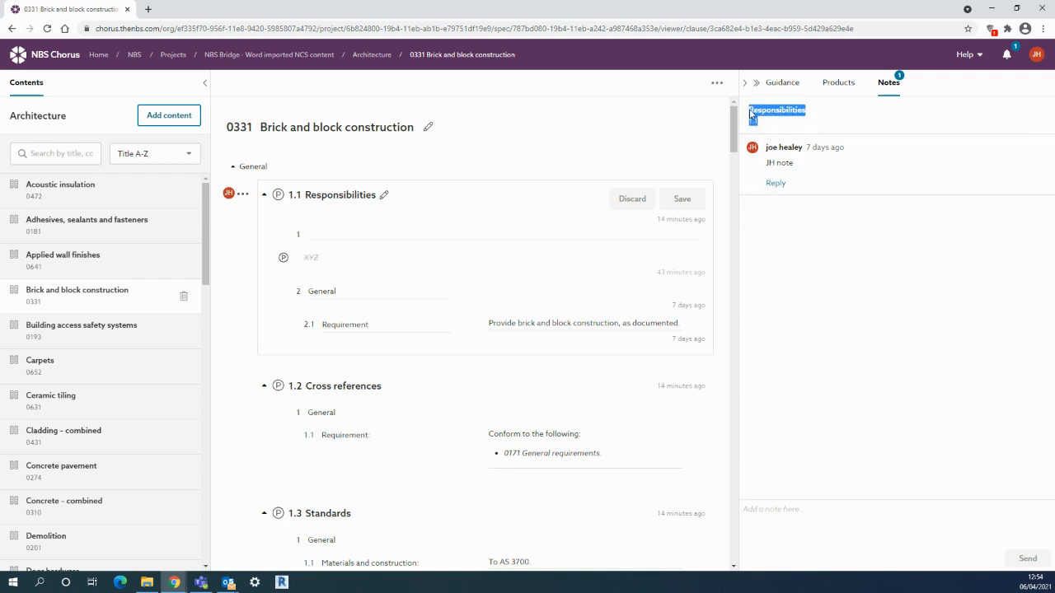
left_click(793, 511)
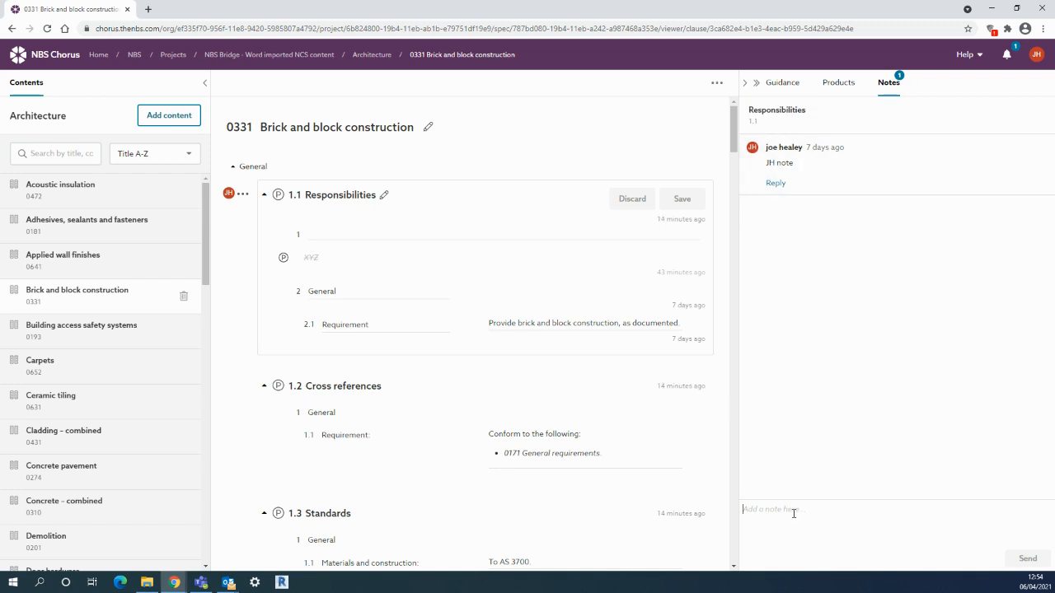
type("Further")
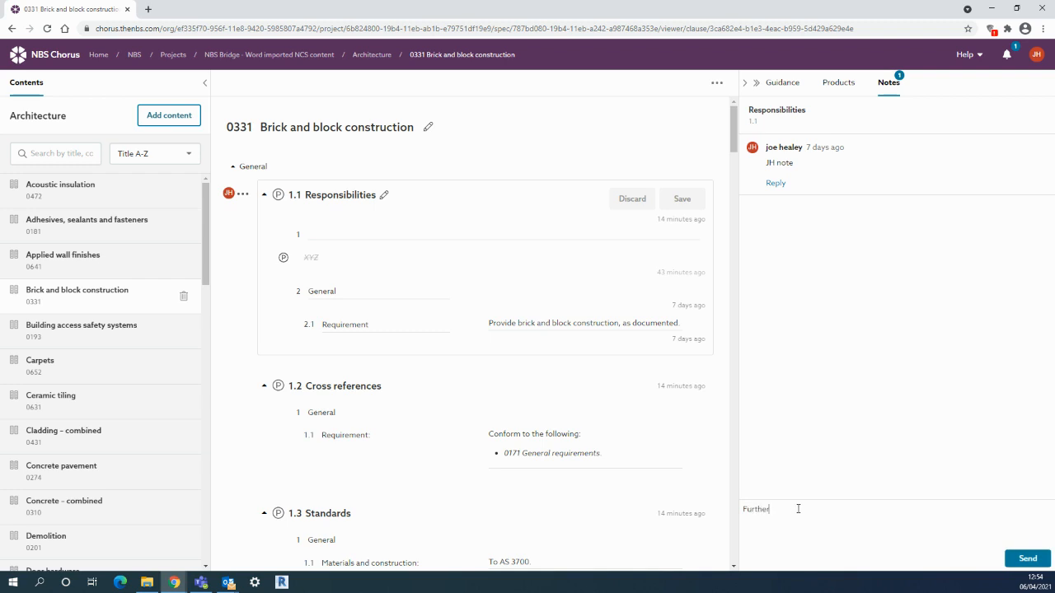
left_click(1026, 559)
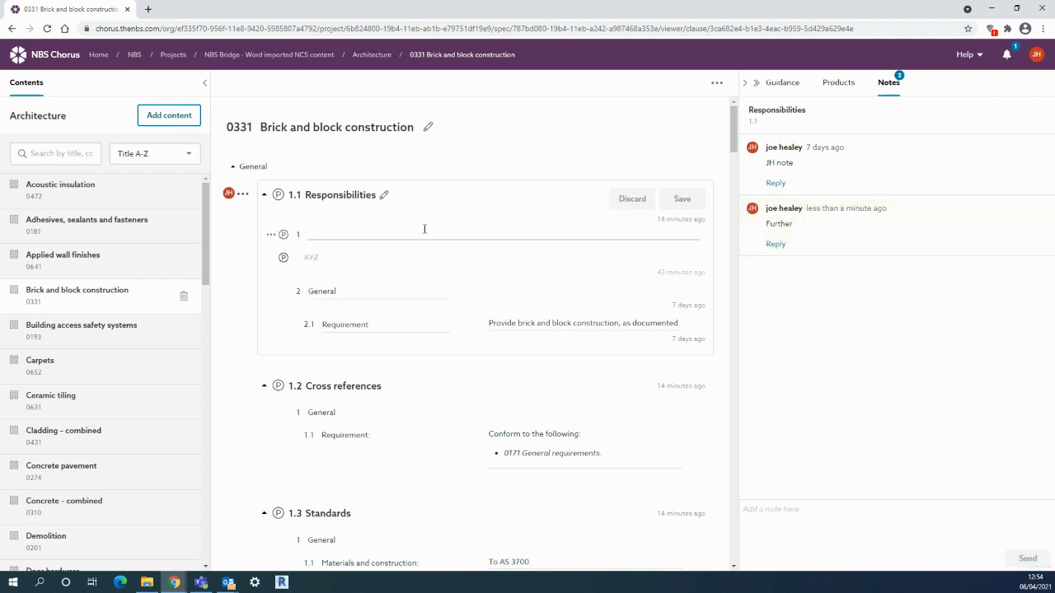
Review the Architecture specification's notes and the project's list of team members.
left_click(370, 54)
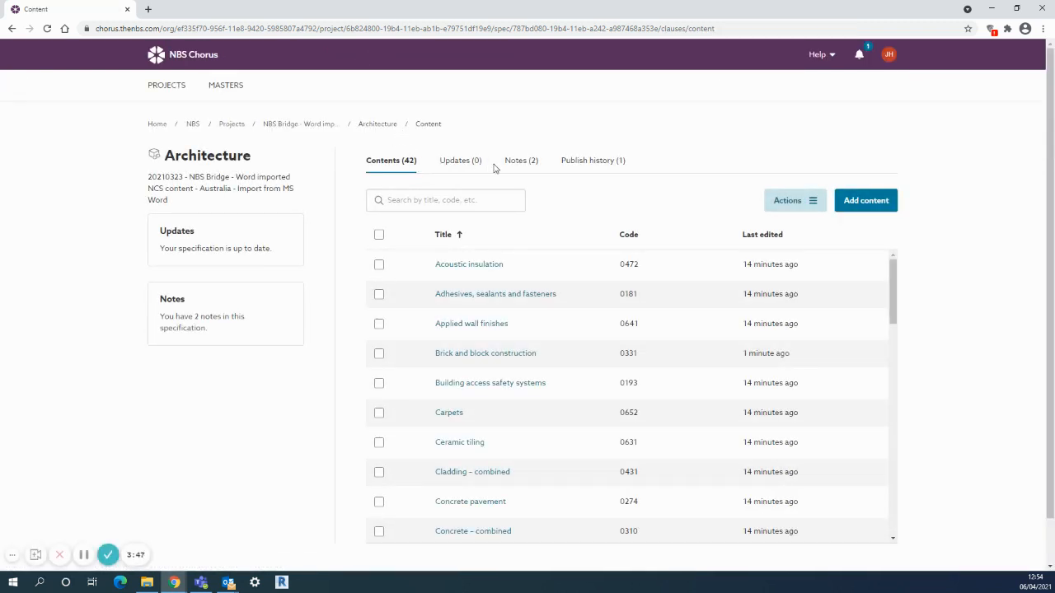
left_click(522, 163)
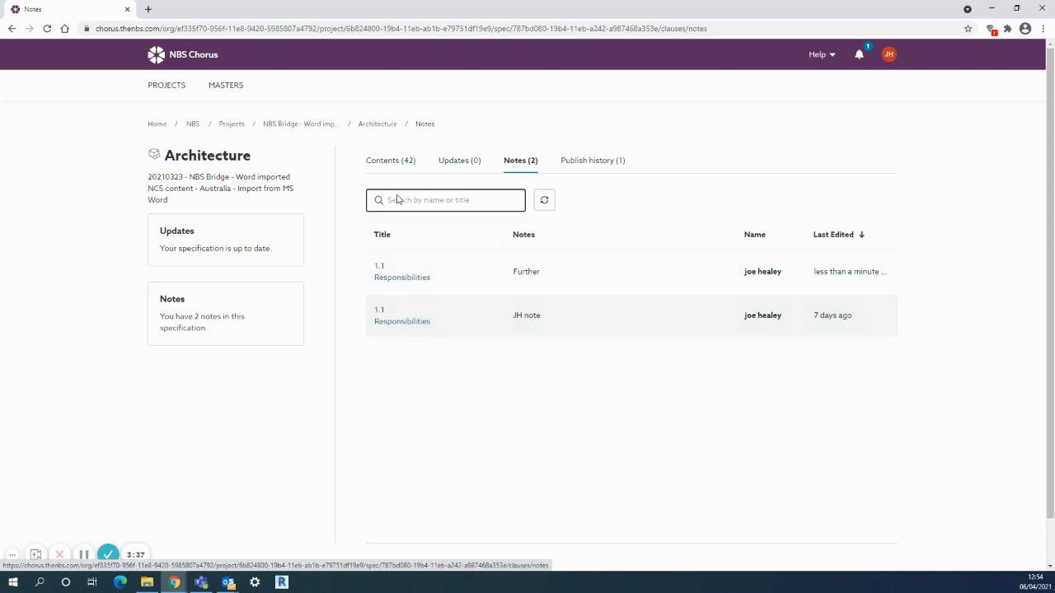
left_click(304, 124)
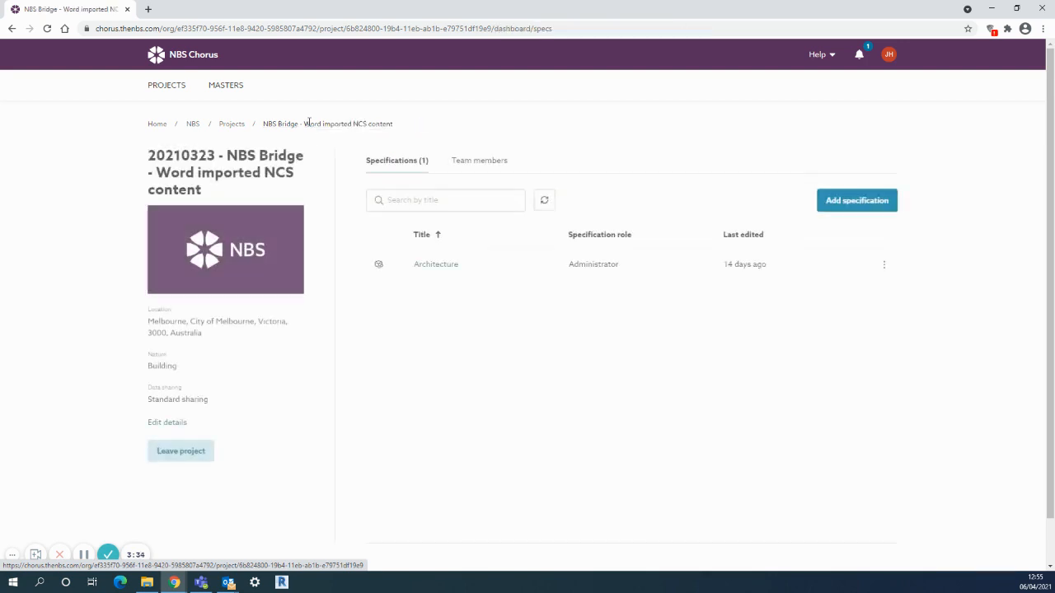
left_click(489, 164)
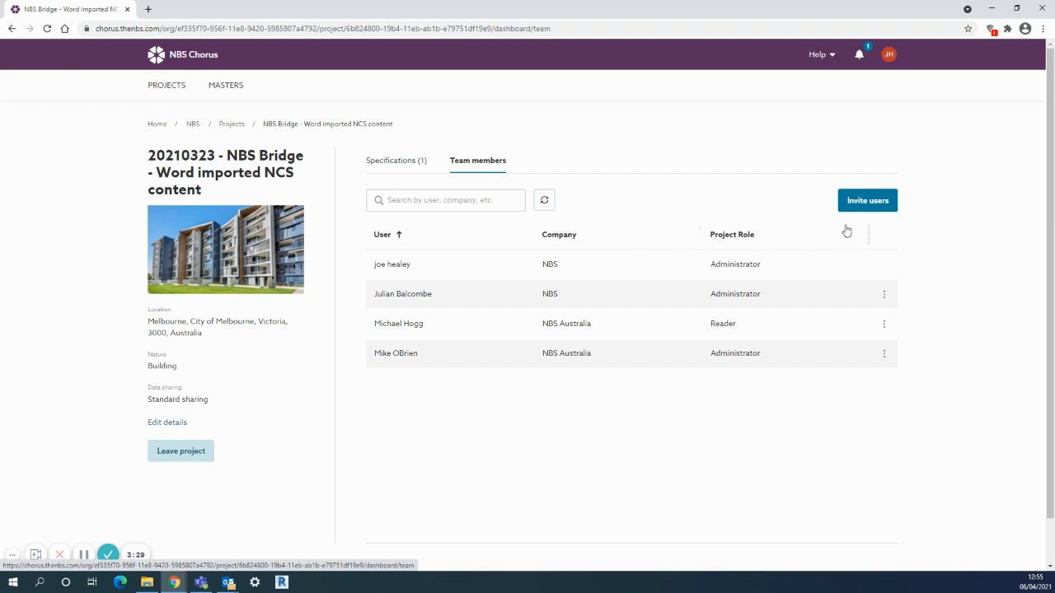
Prepare a project invitation to a colleague's e-mail address with the Contributor role, try the optional message, and cancel the invitation.
left_click(868, 202)
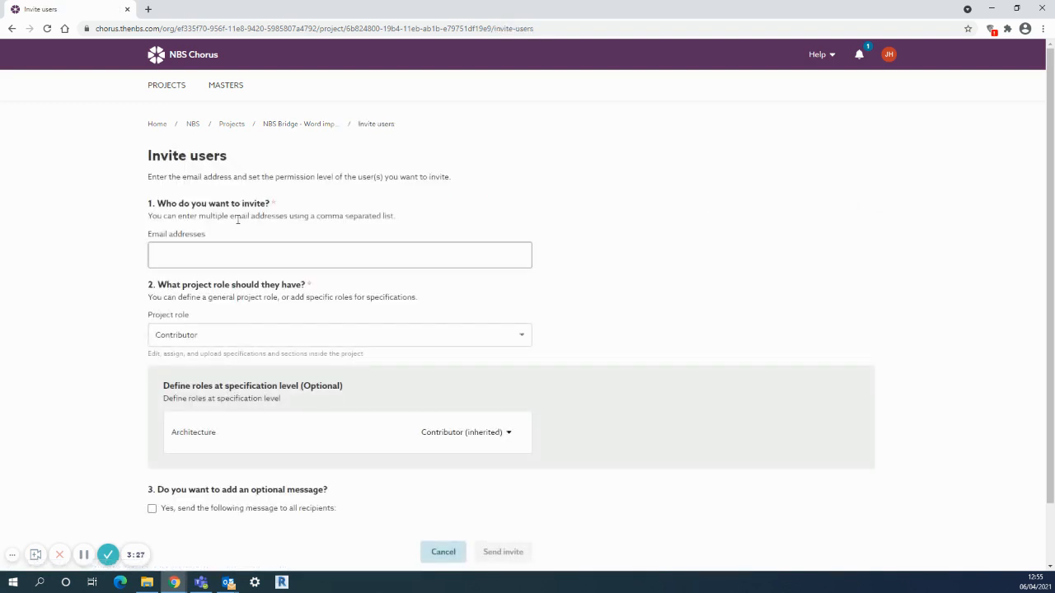
left_click(234, 254)
type("mik")
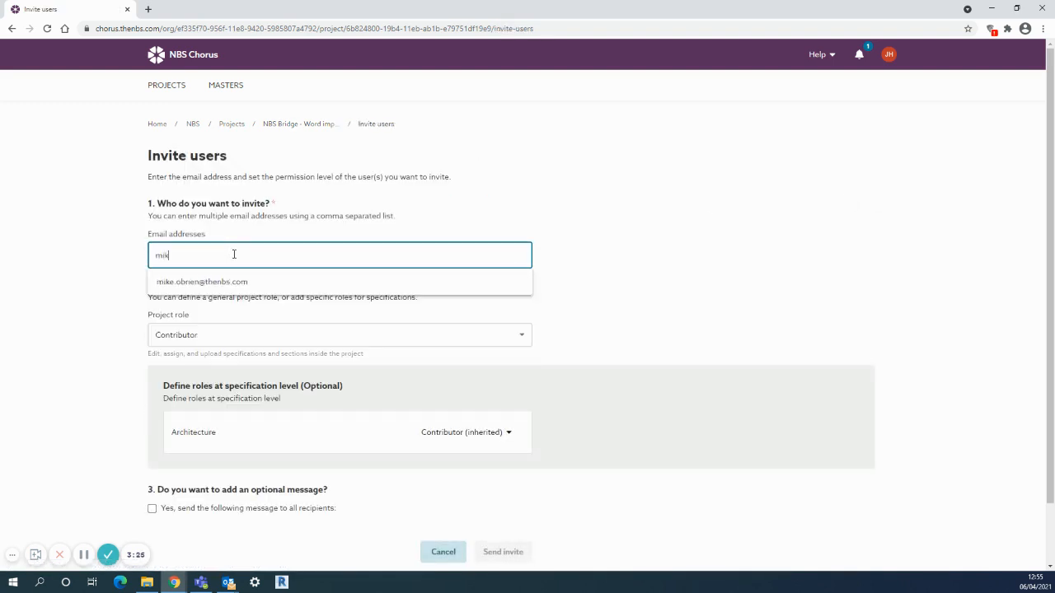
left_click(212, 282)
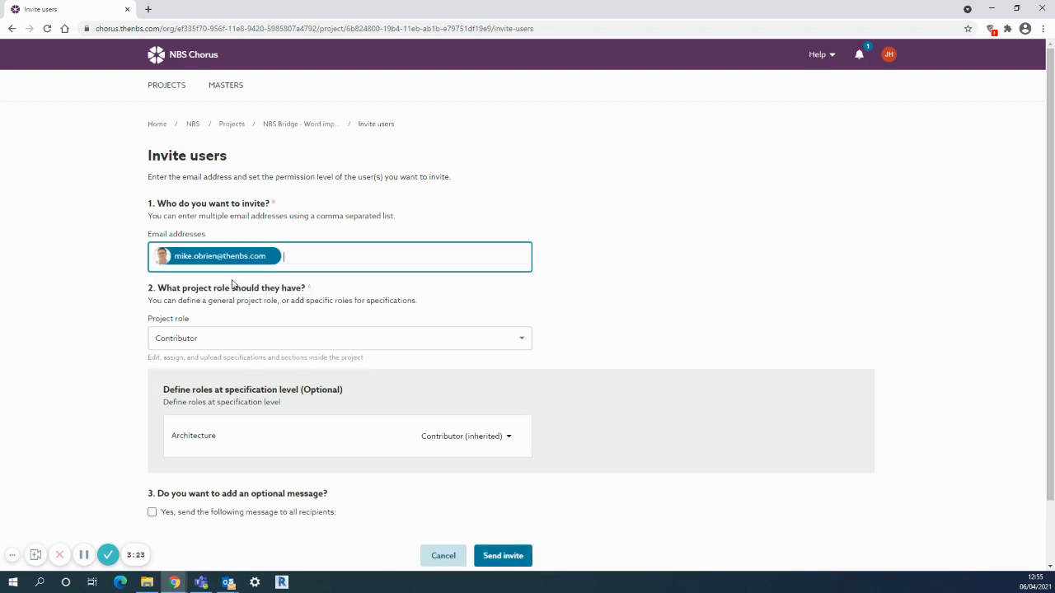
left_click(212, 344)
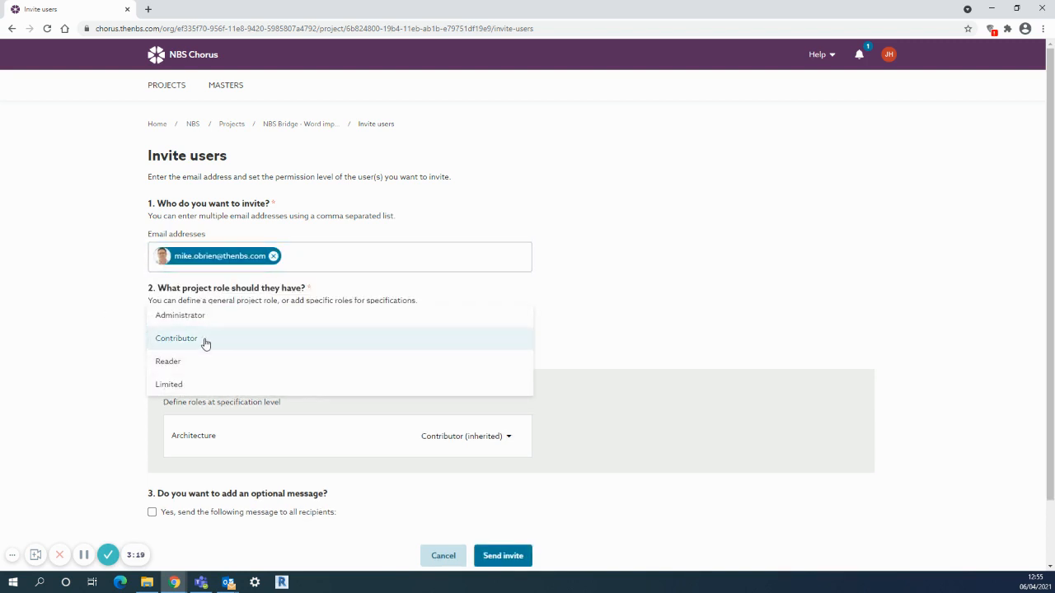
left_click(123, 344)
scroll(122, 344, "down", 1)
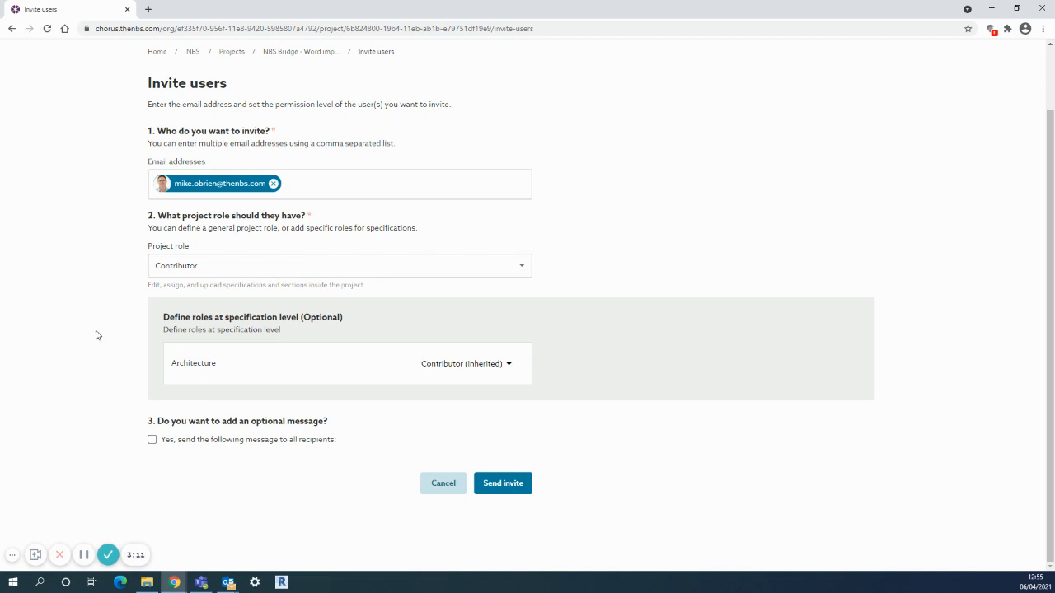
left_click(152, 440)
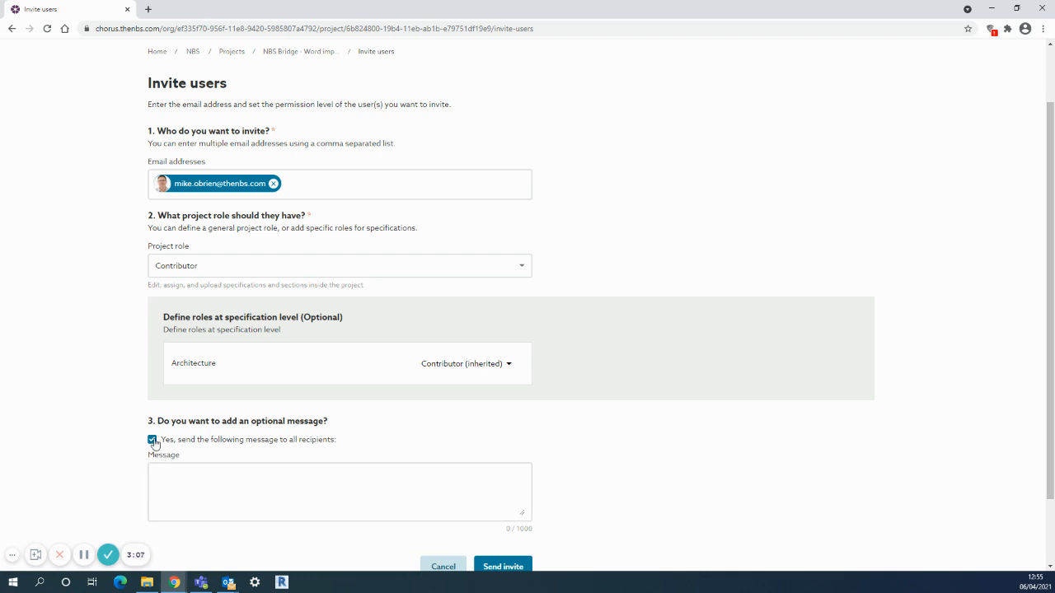
left_click(152, 440)
left_click(444, 484)
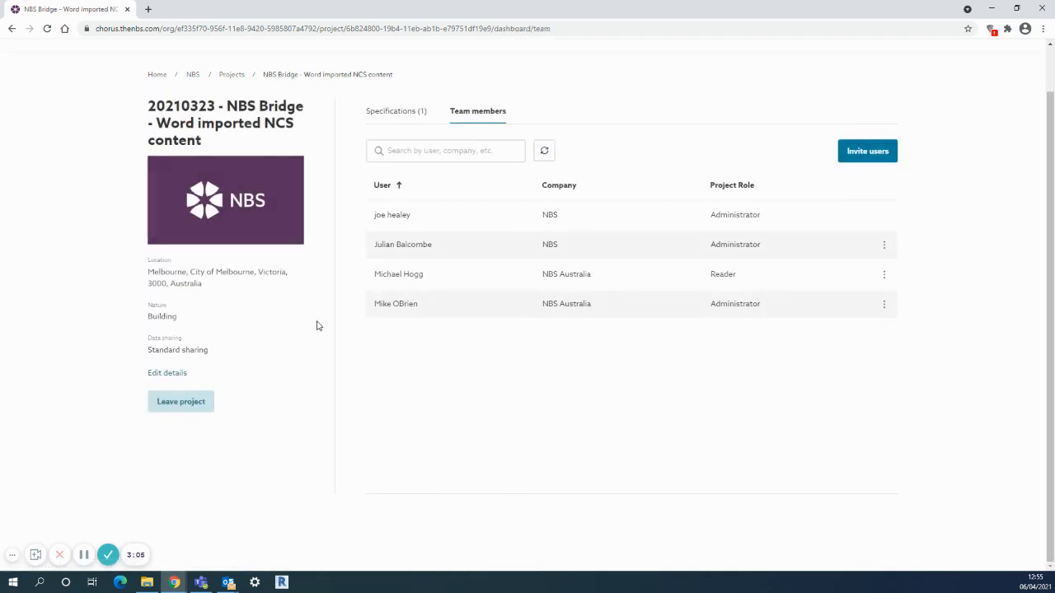
Return to the project's specifications and open the contents of the Architecture specification.
scroll(381, 117, "up", 1)
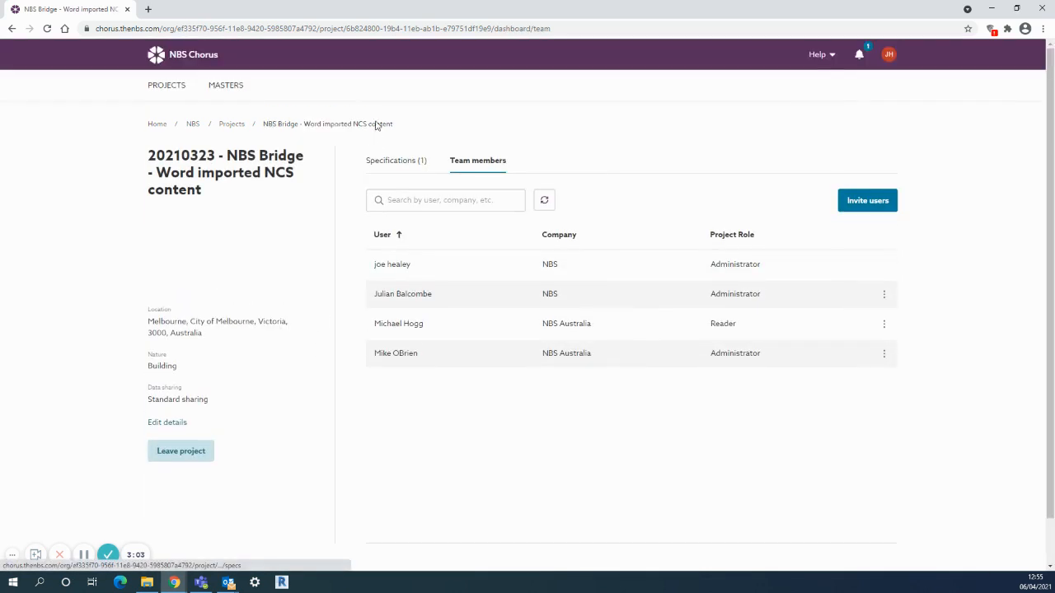
left_click(381, 163)
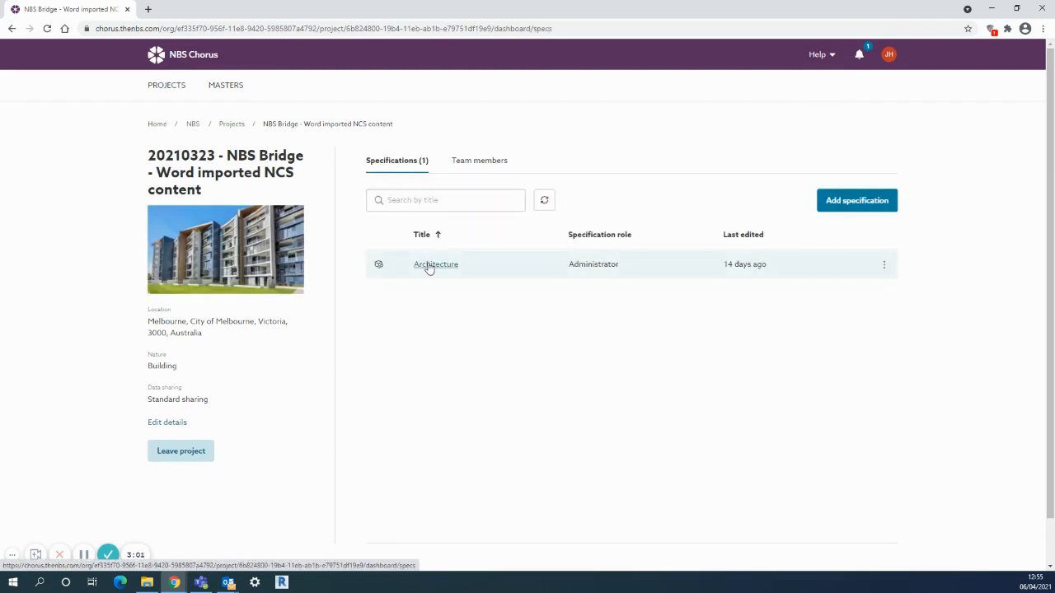
left_click(426, 264)
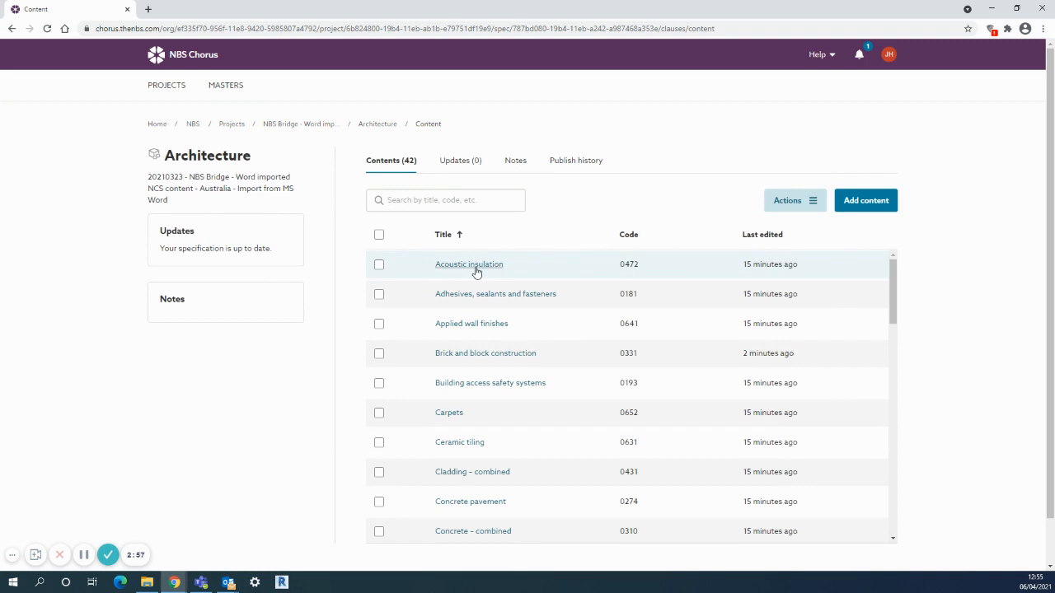
Select Acoustic insulation, Applied wall finishes, Brick and block construction, Building access safety systems and Carpets, and start publishing the selection.
left_click(379, 236)
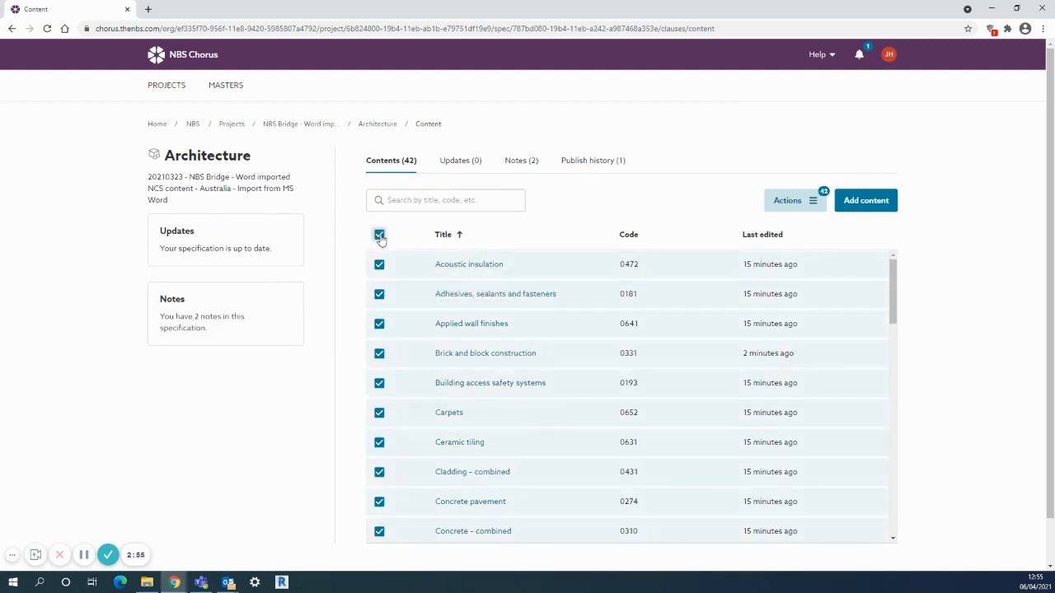
left_click(379, 236)
left_click(379, 264)
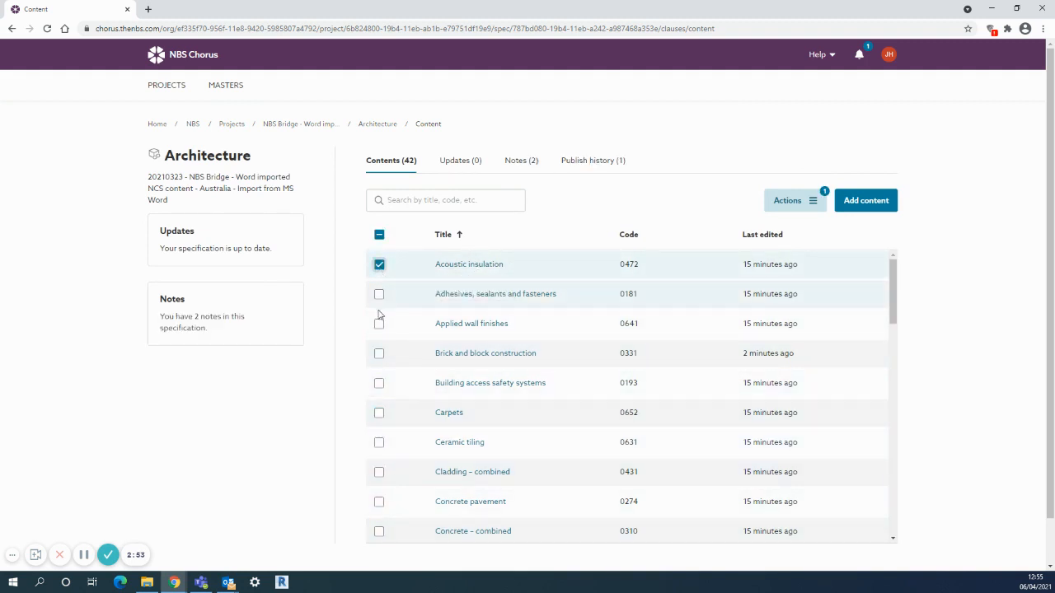
left_click(379, 323)
left_click(379, 353)
left_click(379, 383)
left_click(379, 412)
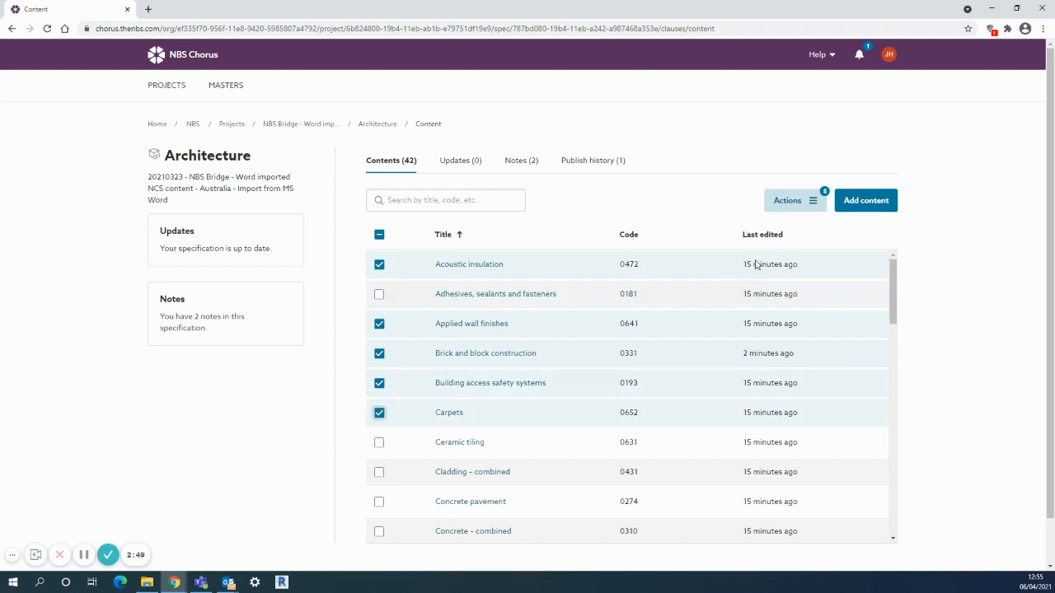
left_click(789, 203)
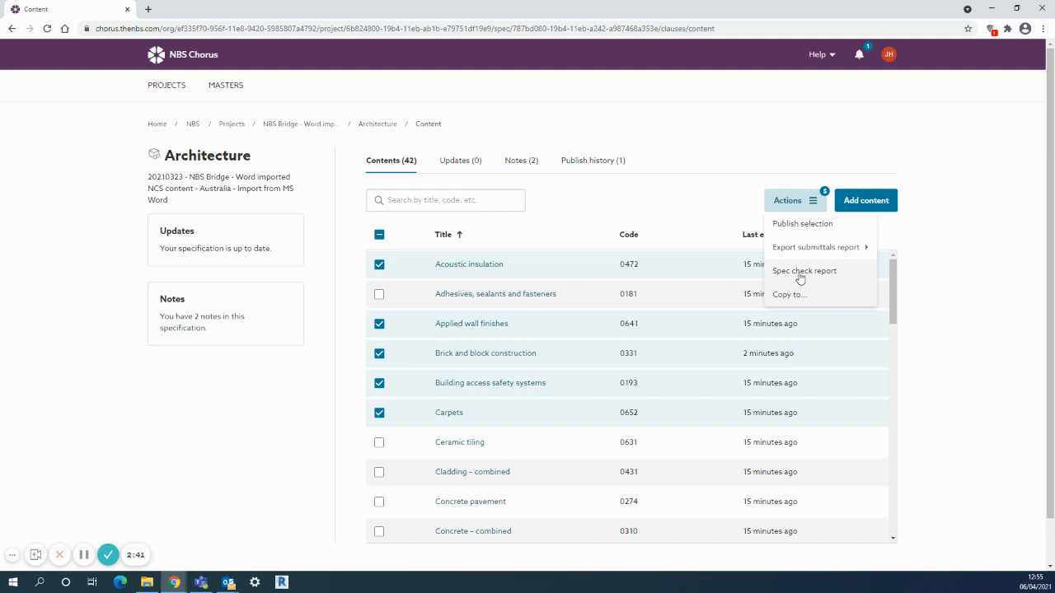
left_click(797, 224)
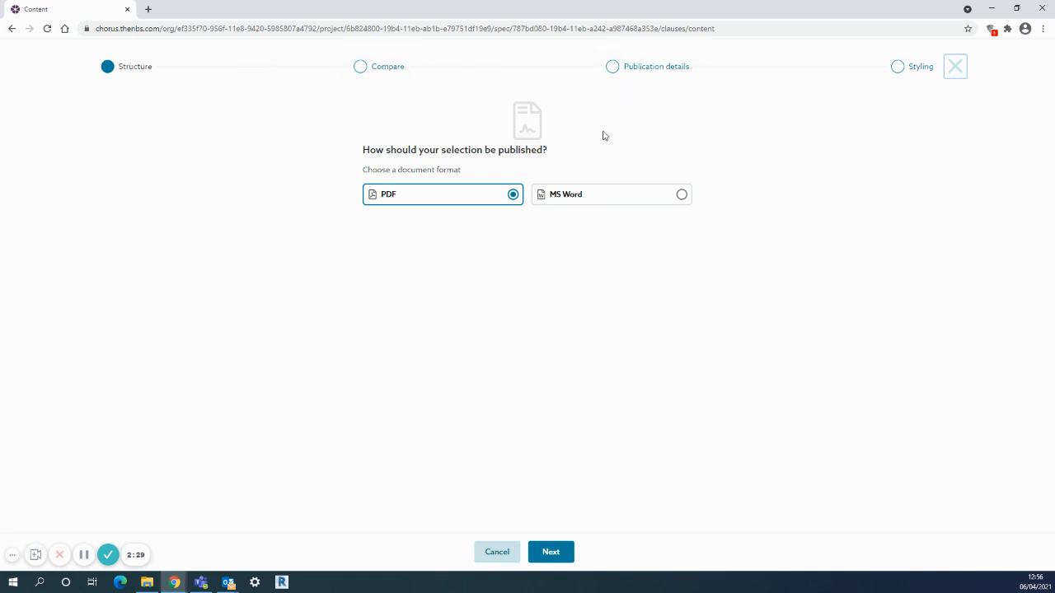
Choose PDF as the publication format and continue to the publication details without comparing against a previous version.
left_click(550, 553)
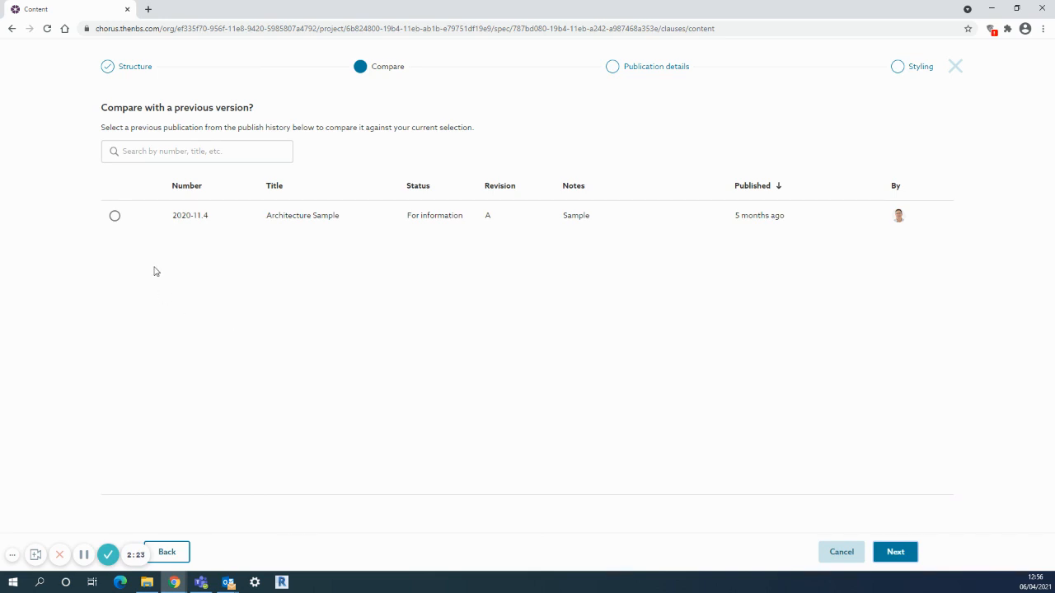
left_click_drag(346, 136, 474, 138)
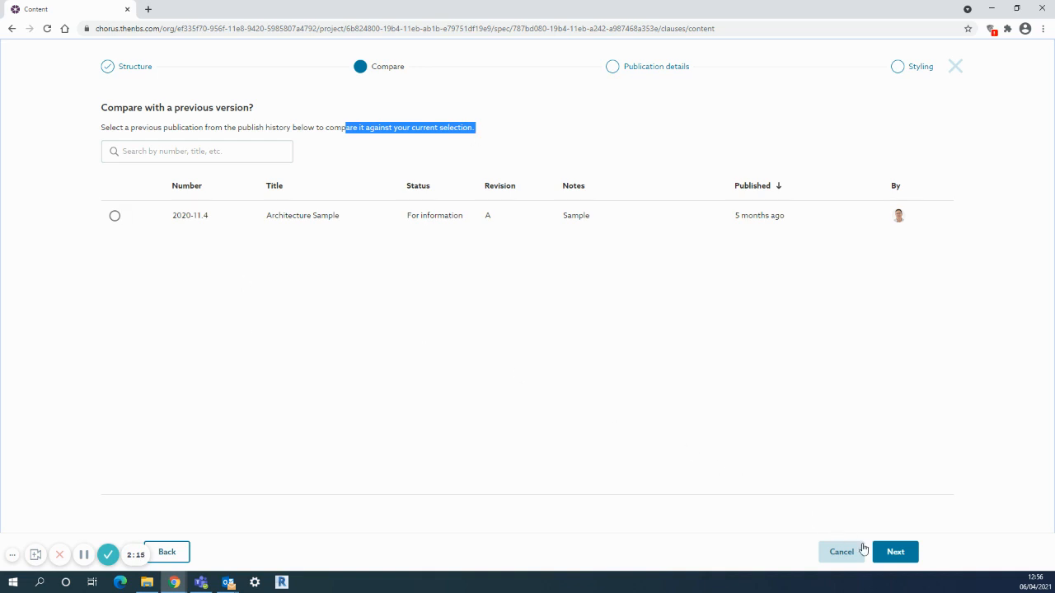
left_click(890, 552)
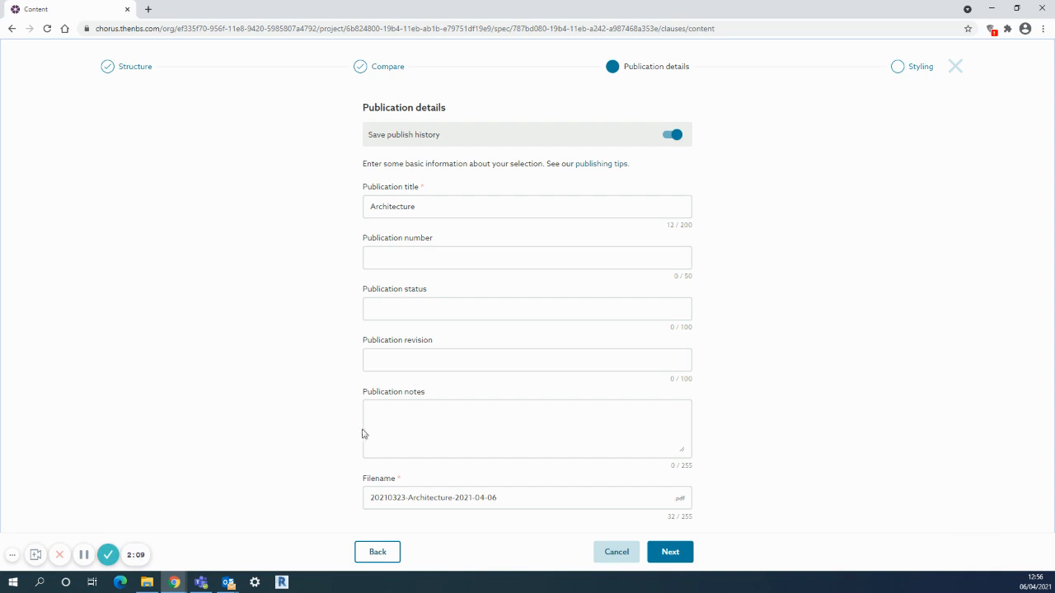
Enter "abc" as the publication notes and publish the selection with the NBS default stylesheet.
left_click(388, 427)
type("ab")
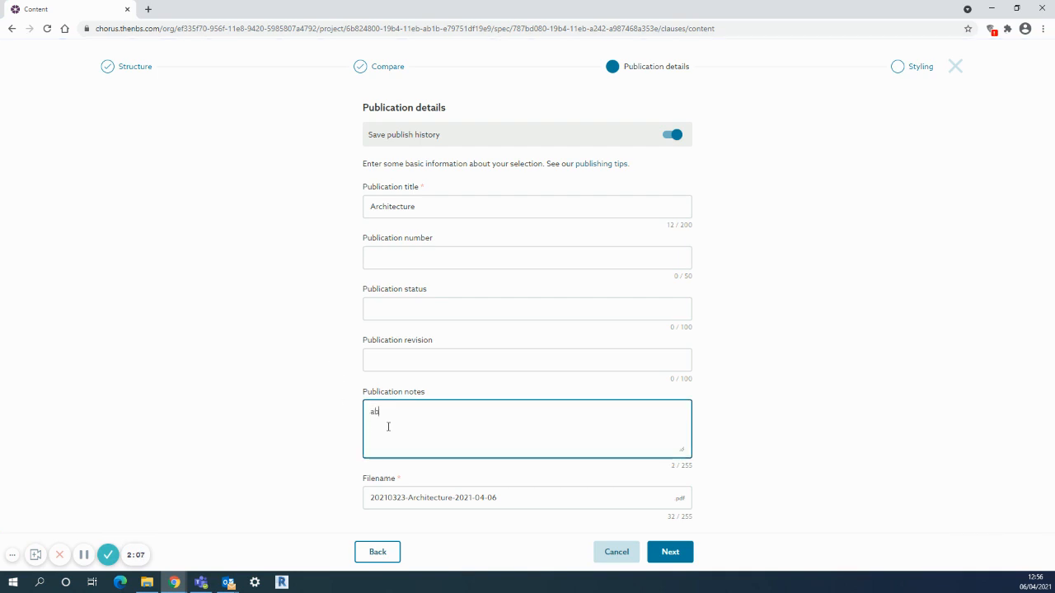
type("c")
key("Tab")
left_click(669, 551)
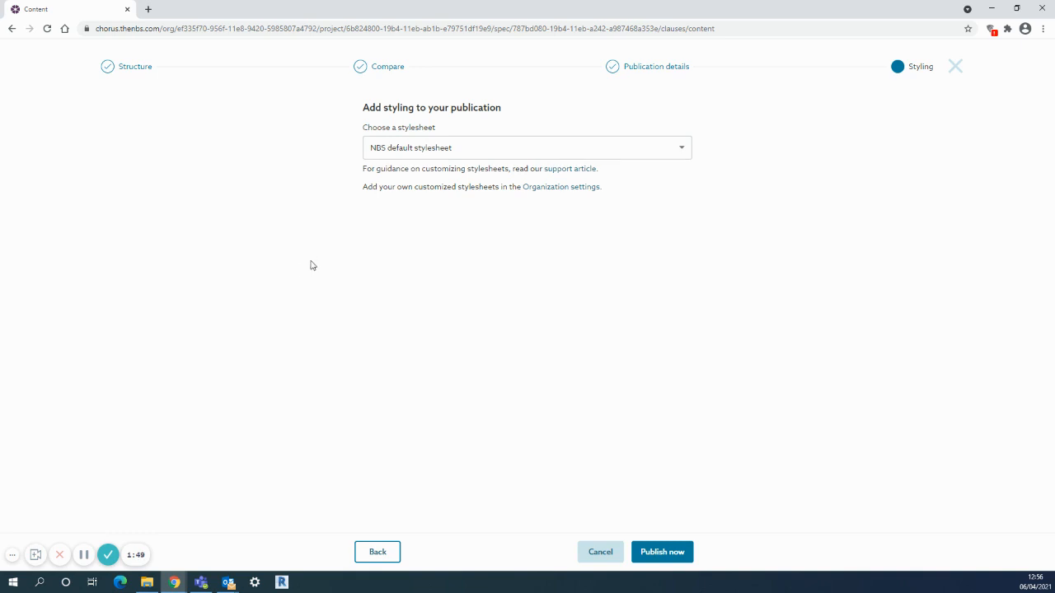
left_click(660, 554)
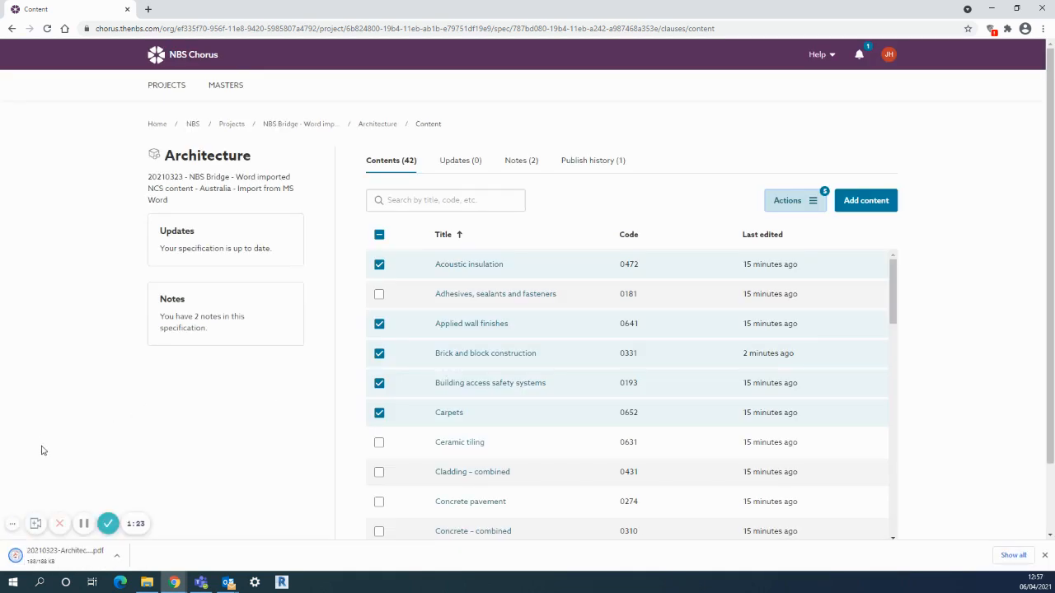
Open the downloaded Architecture PDF and look through its cover, contents page and Building access safety systems section.
left_click(55, 557)
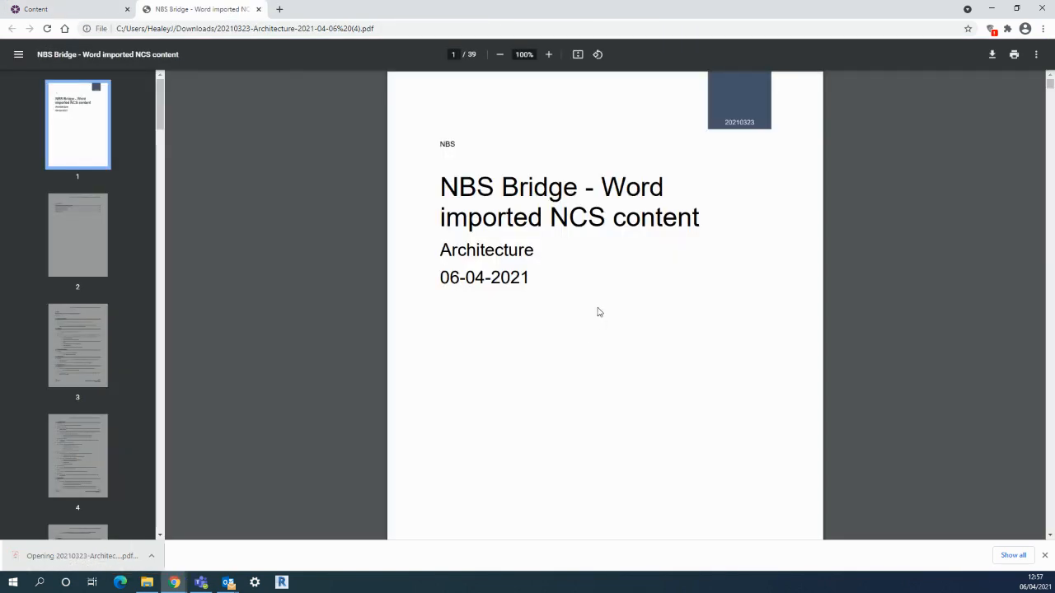
scroll(601, 329, "down", 3)
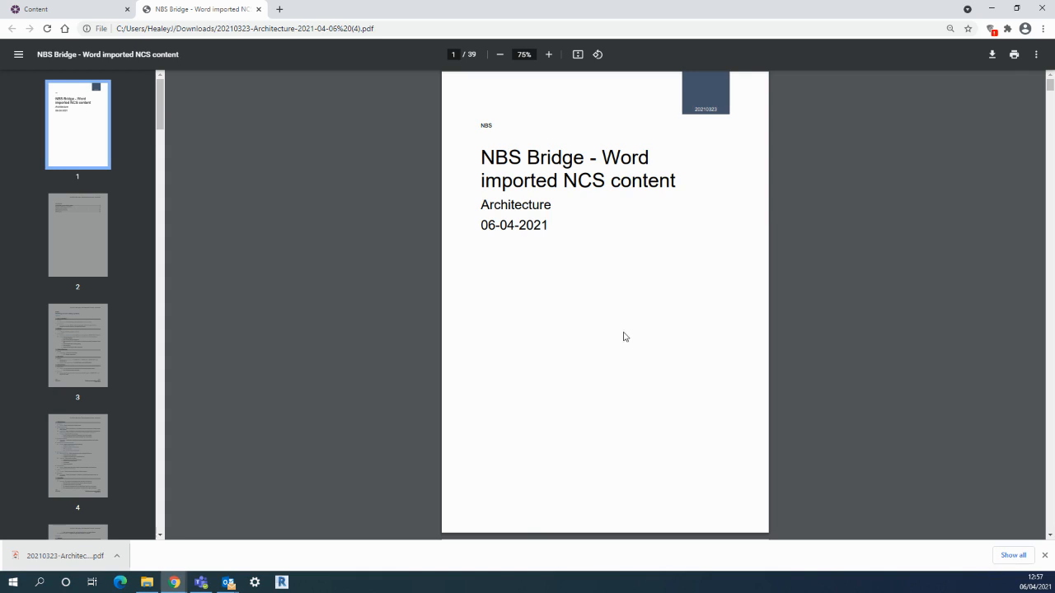
scroll(624, 337, "down", 5)
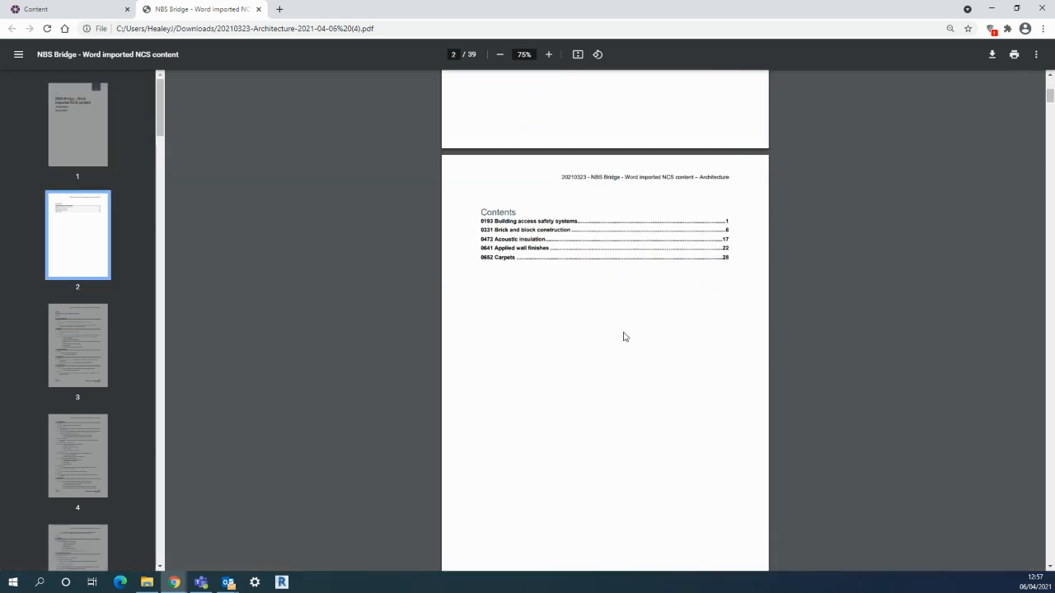
scroll(624, 336, "down", 5)
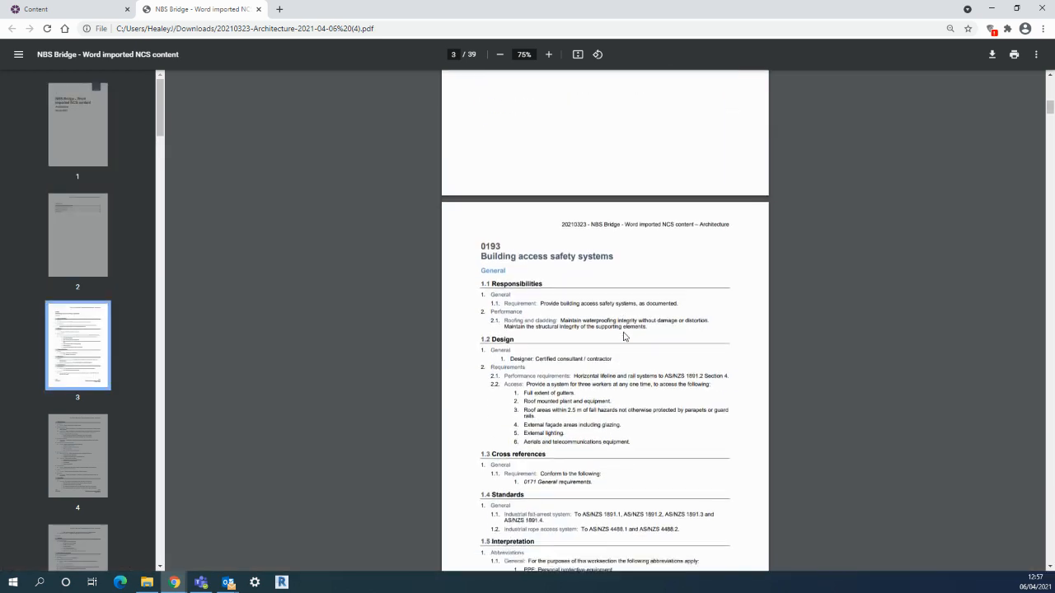
scroll(624, 336, "down", 5)
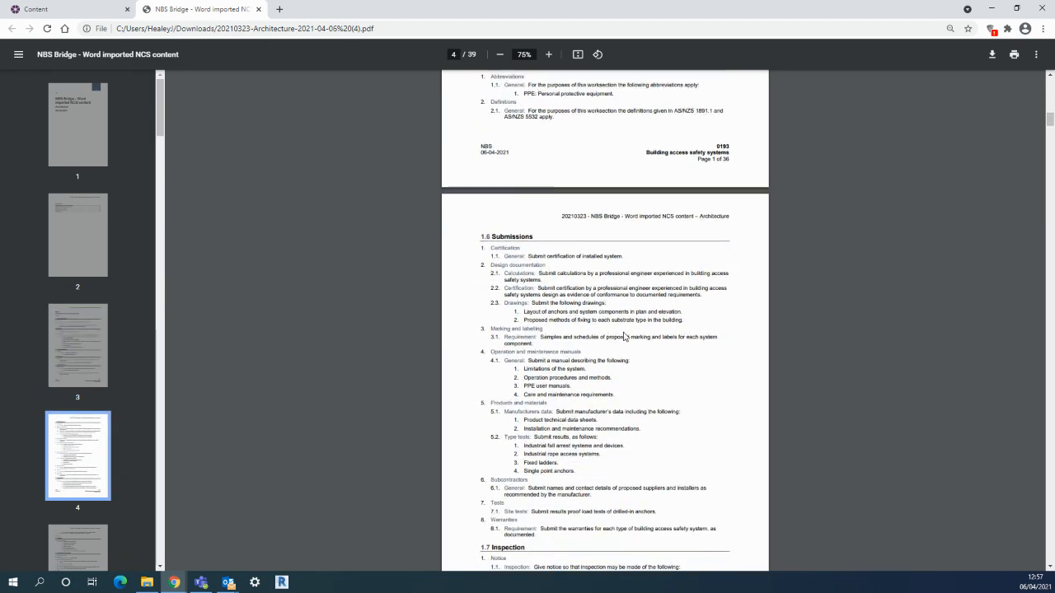
scroll(624, 336, "down", 2)
scroll(624, 336, "down", 6)
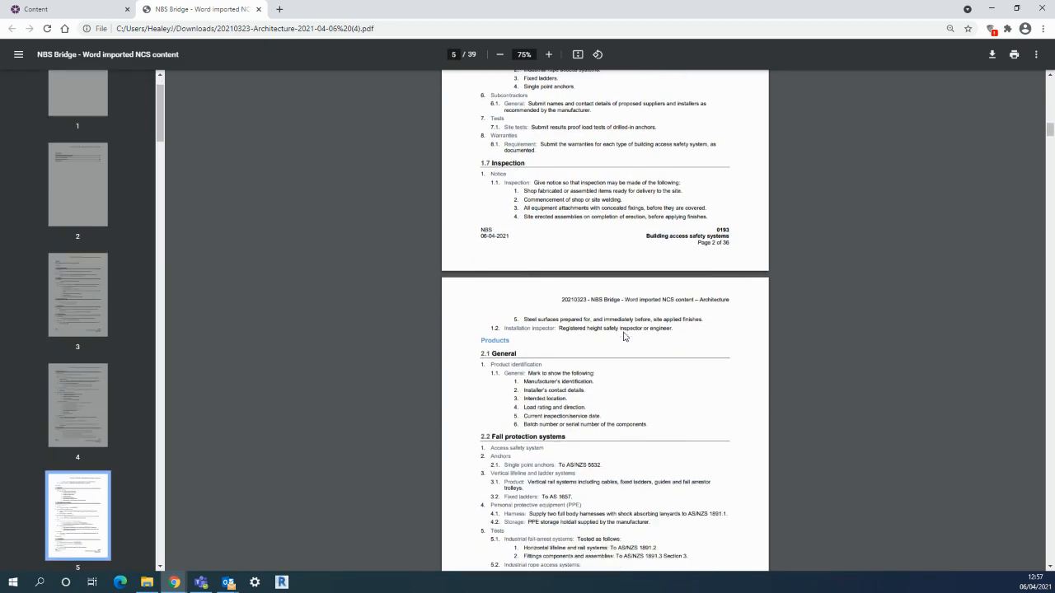
scroll(624, 336, "up", 15)
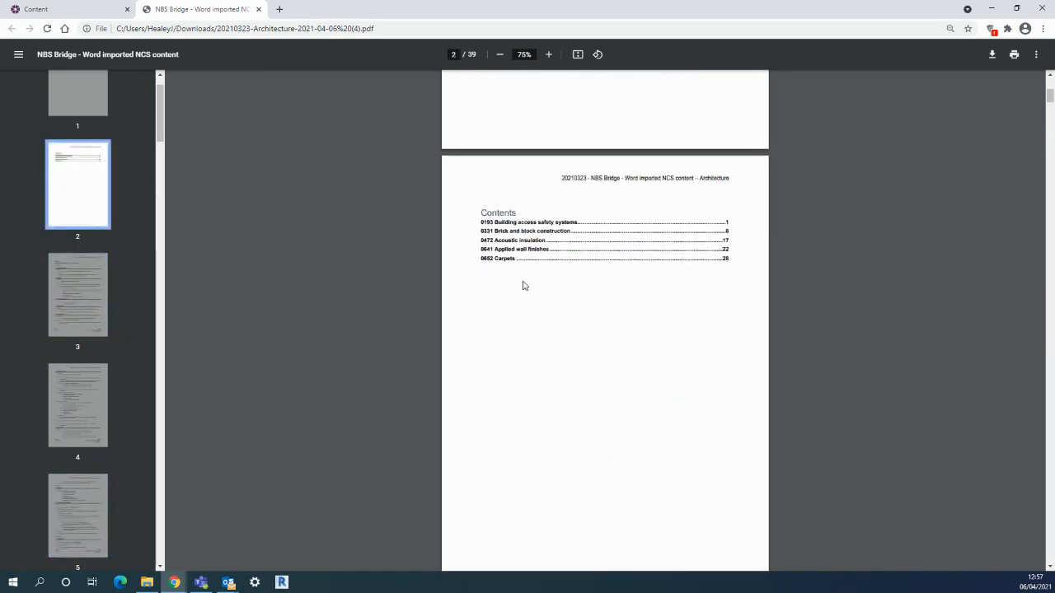
Follow the contents entry to the Brick and block construction section, examine its clauses, and close the PDF.
left_click(521, 235)
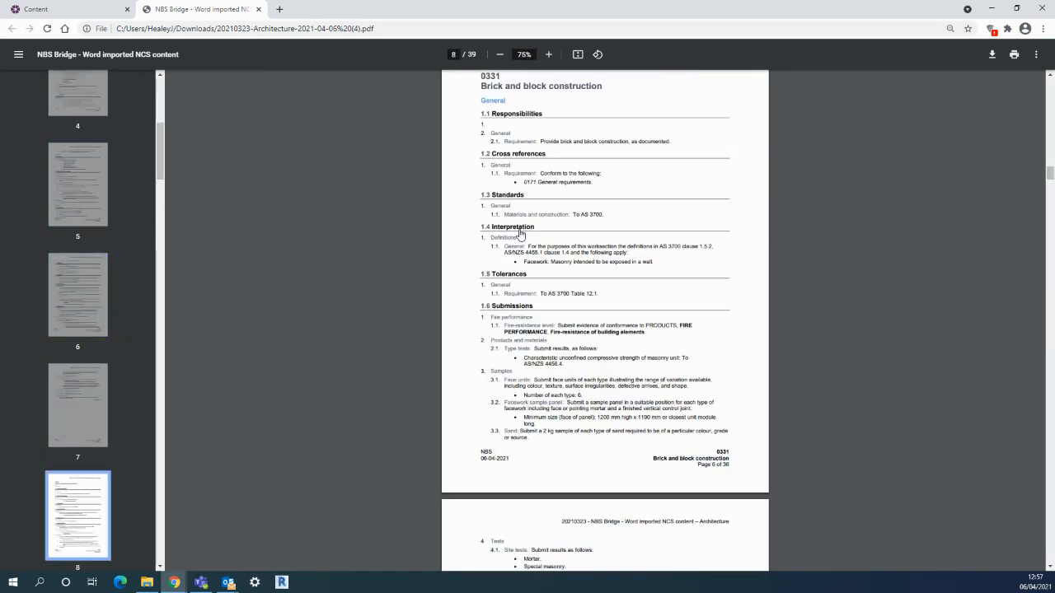
scroll(624, 290, "up", 3)
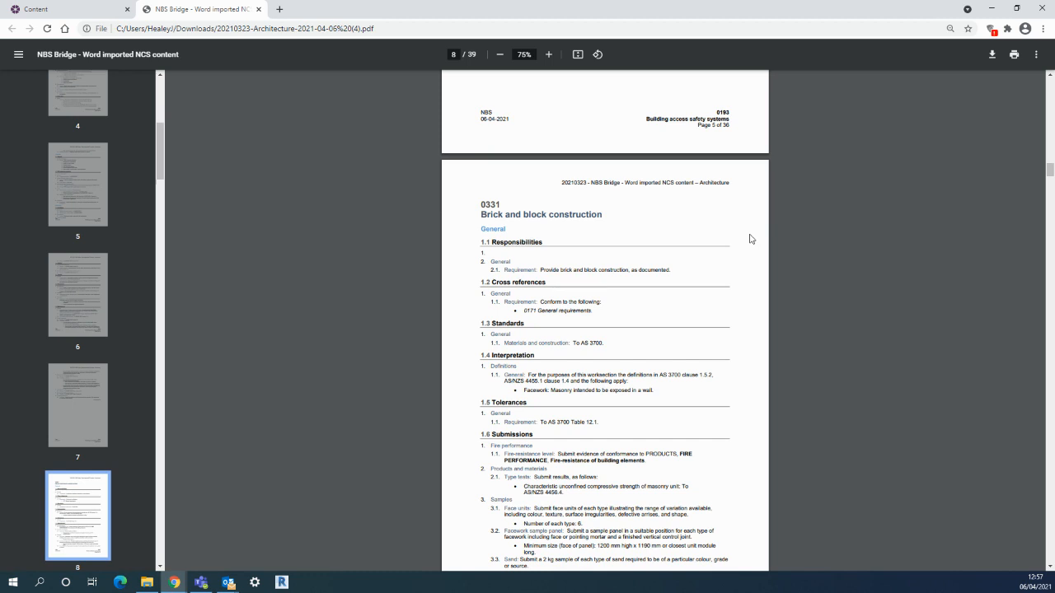
left_click(258, 9)
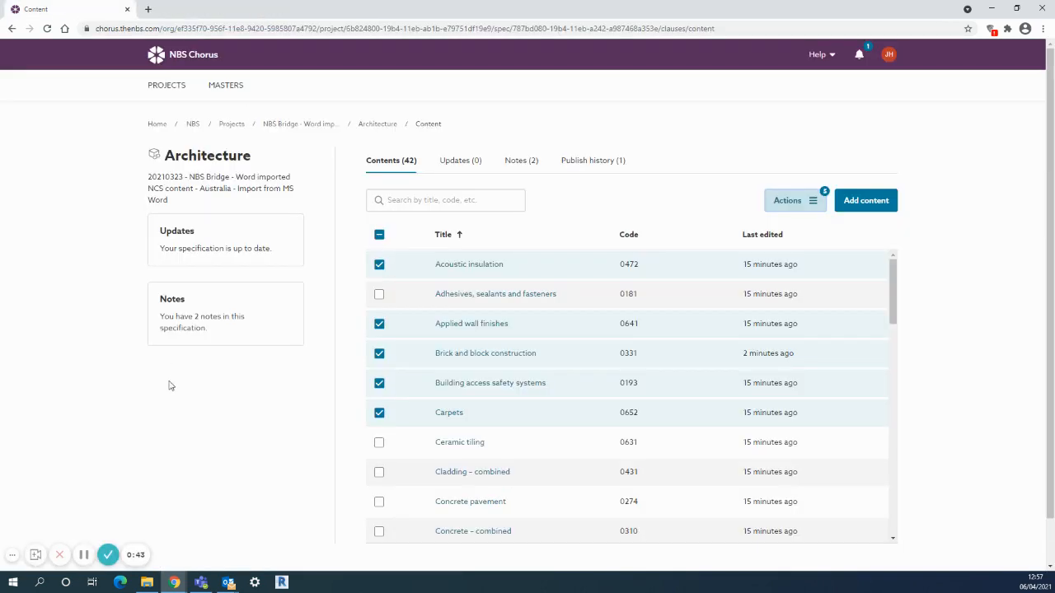